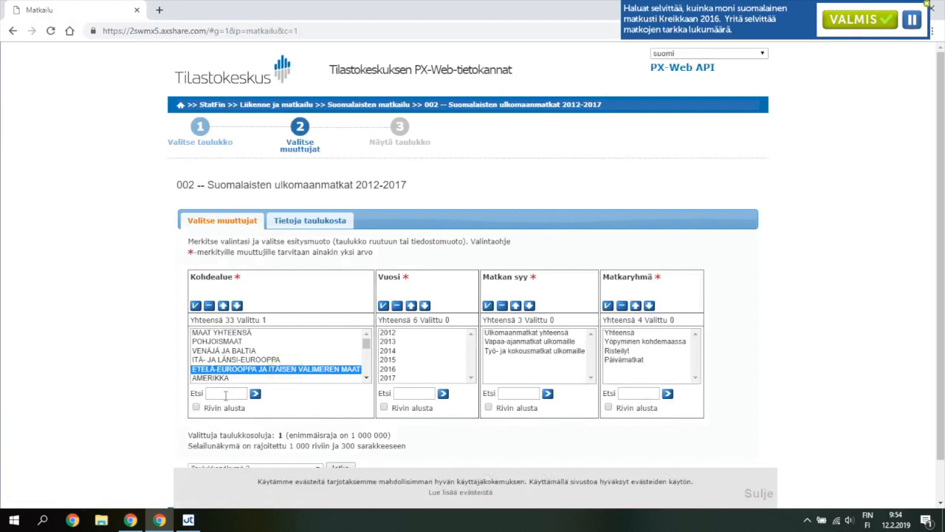
Step: Select 2016 as the year (Vuosi) and search the destination list (Kohdealue) for kreikka
click(404, 369)
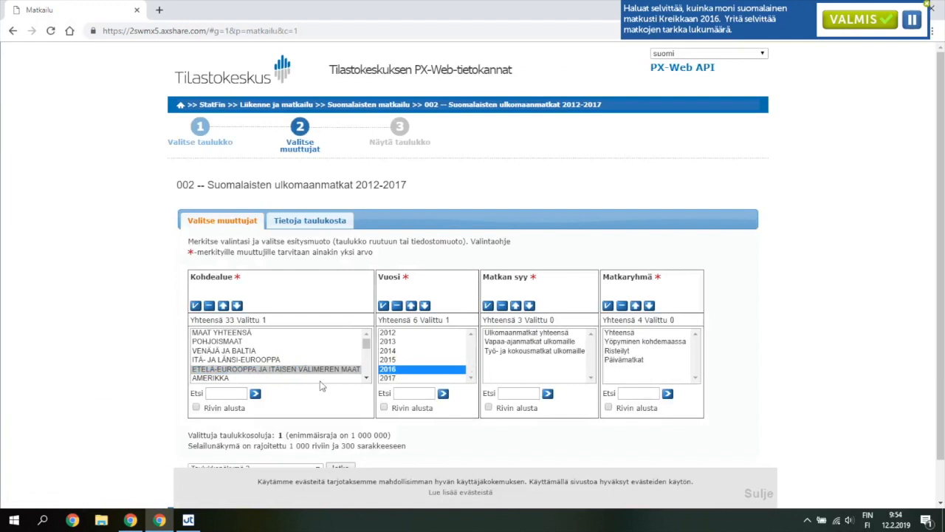
scroll(268, 401, down, 1)
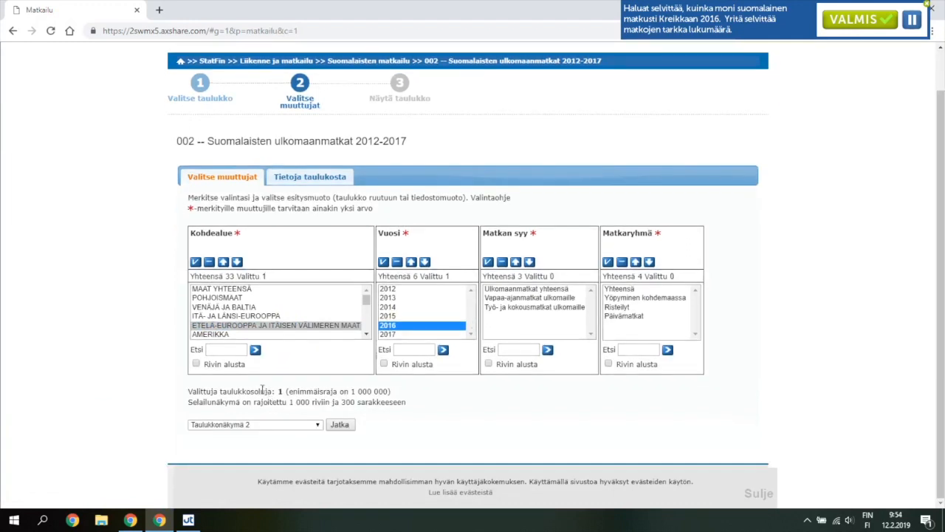
click(225, 350)
text(kreikk)
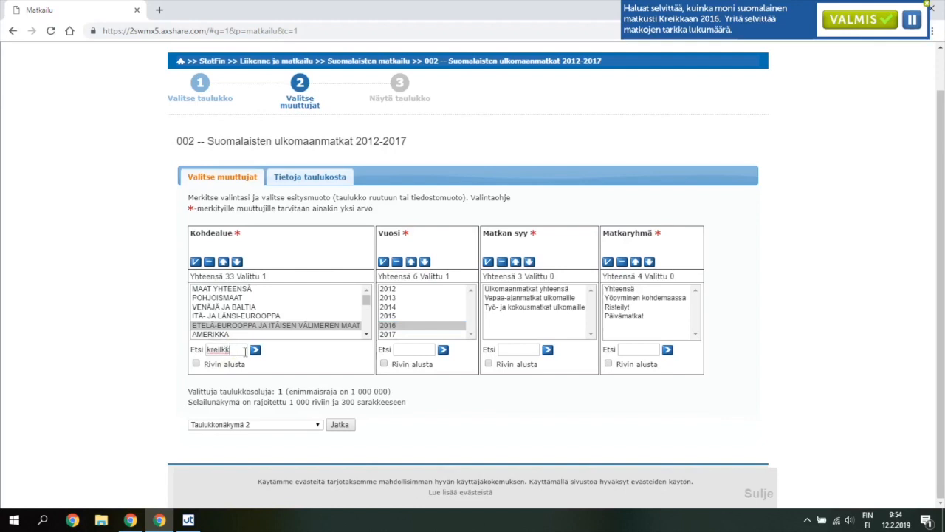
key(BackSpace)
click(255, 350)
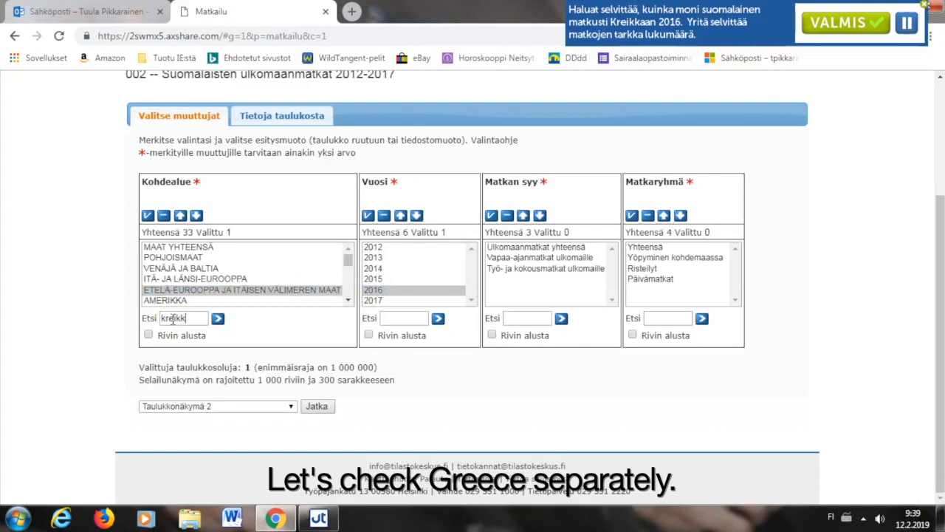
click(217, 318)
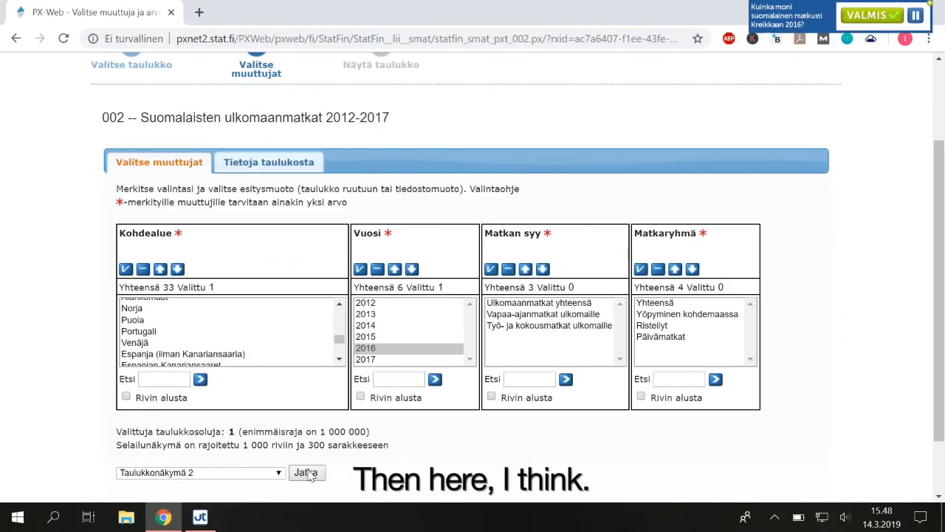
Step: Select Yhteensä as the travel group (Matkaryhmä) and try to show the table for Kreikka in 2016
click(306, 473)
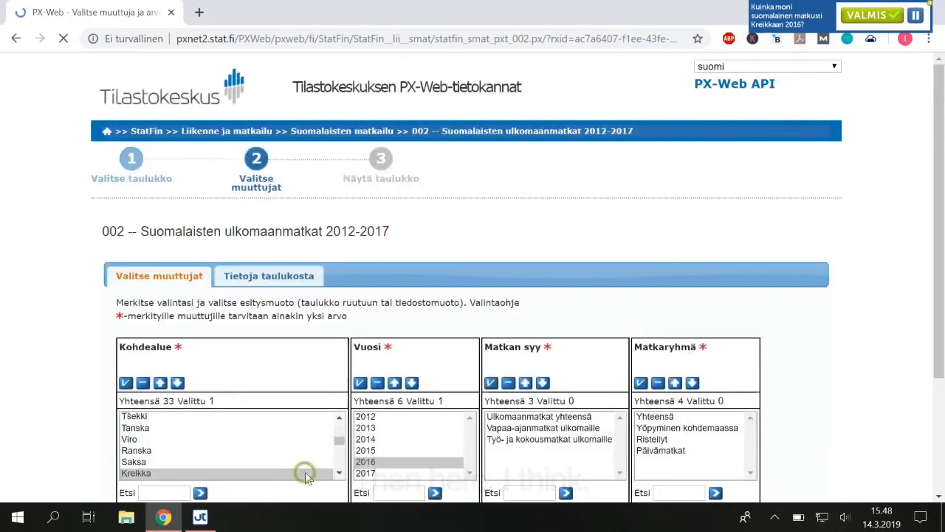
scroll(388, 440, down, 1)
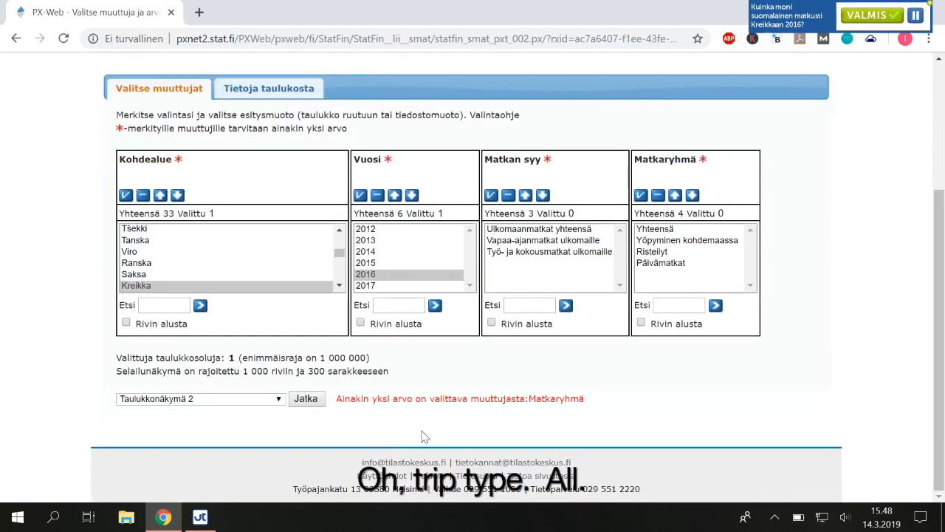
click(654, 230)
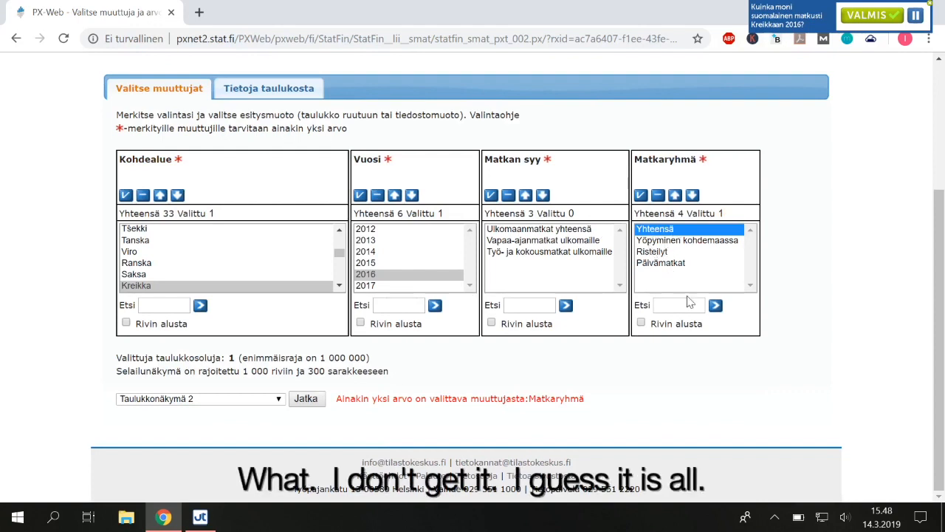
click(306, 399)
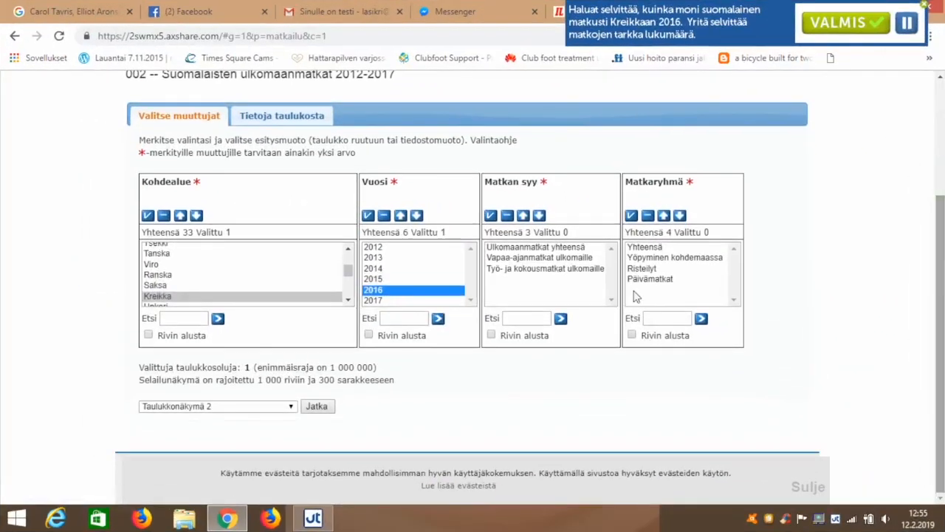
Step: Try to show the table with only Kreikka and 2016 selected, and check the available output formats
click(313, 409)
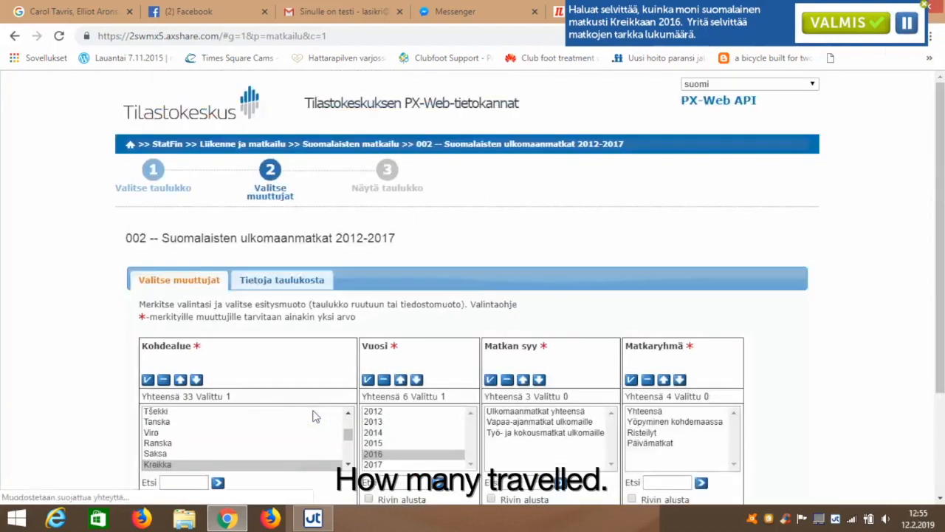
scroll(8, 400, down, 2)
click(20, 370)
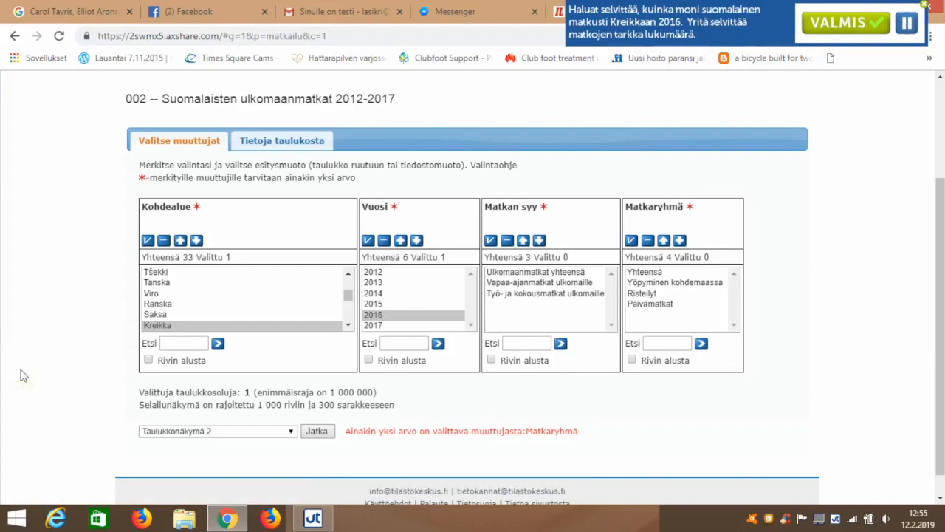
scroll(20, 376, down, 1)
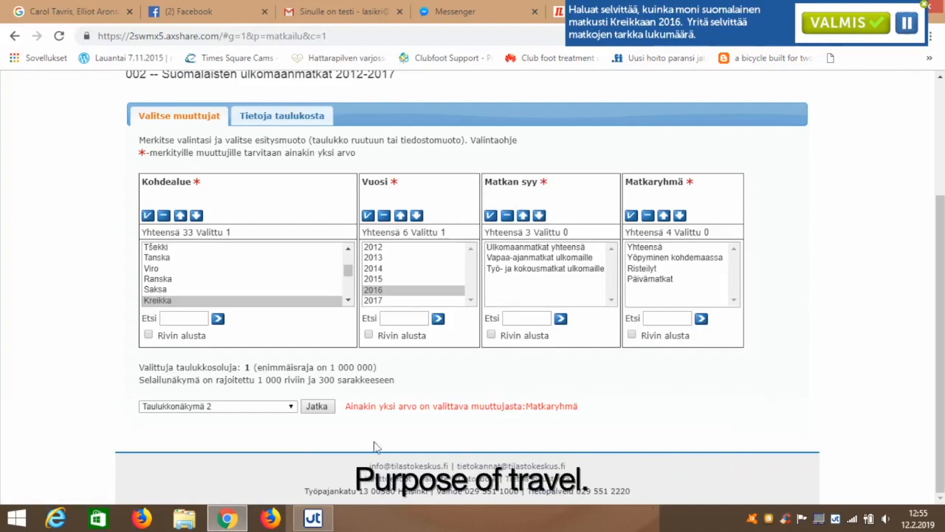
click(291, 407)
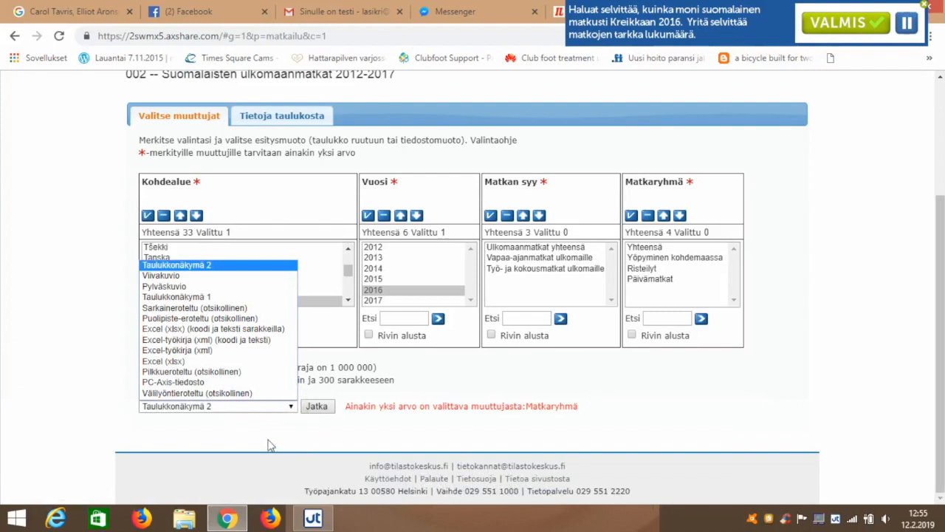
click(268, 439)
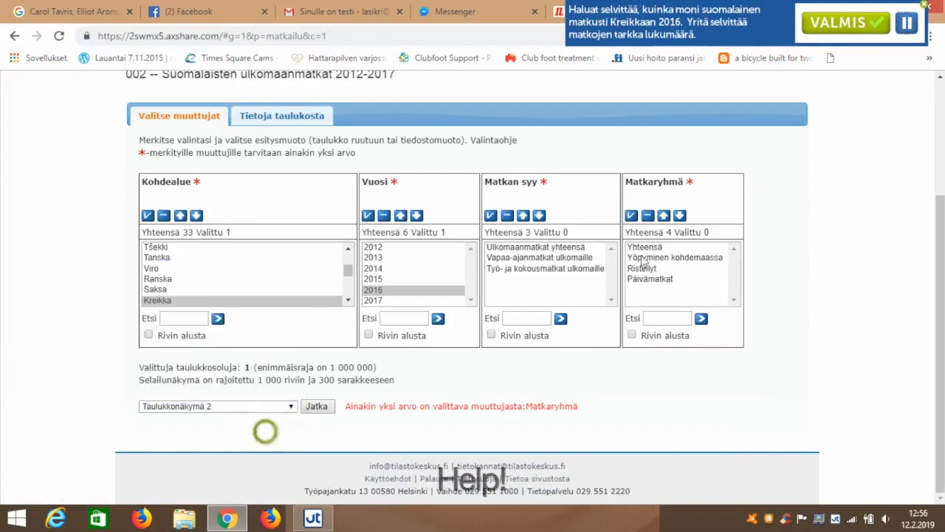
Step: Choose Ulkomaanmatkat yhteensä as the reason for travel and Yhteensä as the travel group, and show the table
click(554, 248)
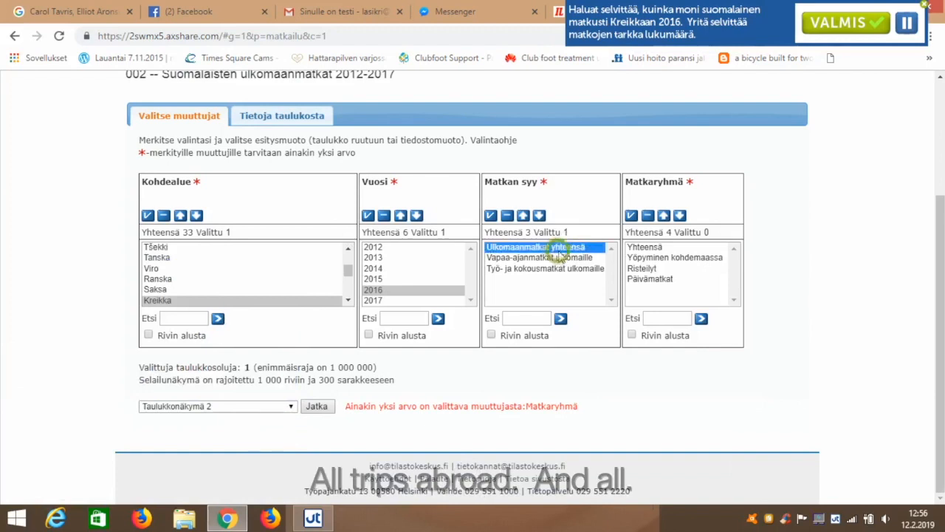
click(678, 248)
click(316, 408)
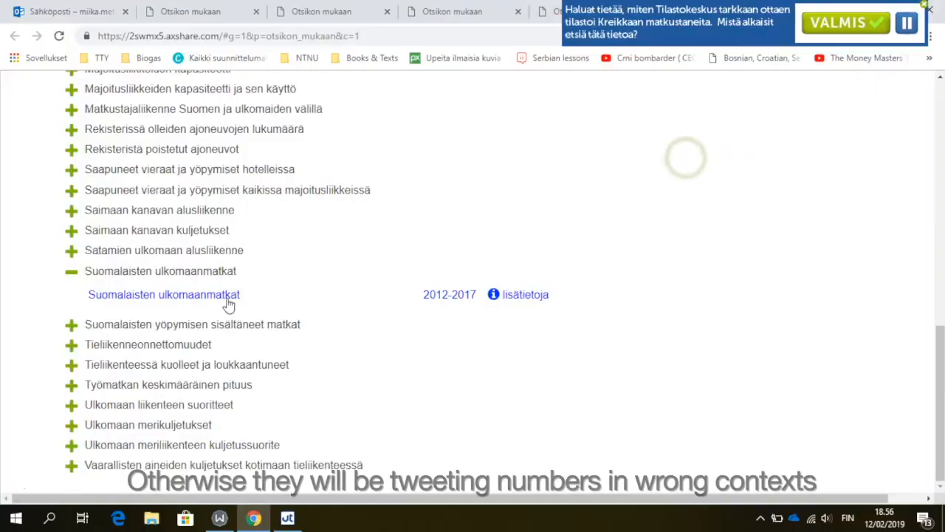
Step: Open the table's information (Tietoja taulukosta) and expand its contact details and its footnotes (Alaviitteet)
click(229, 306)
click(274, 282)
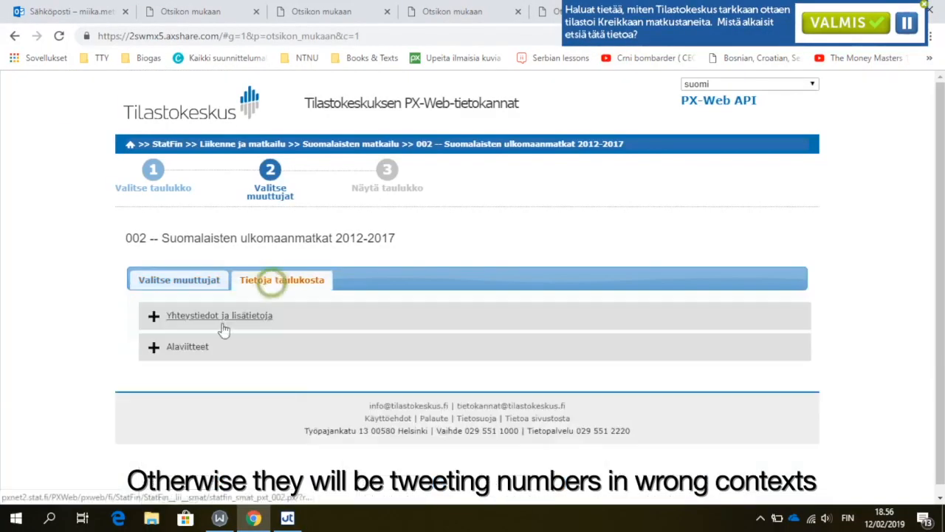
click(152, 317)
scroll(65, 304, down, 2)
scroll(152, 439, down, 1)
click(151, 430)
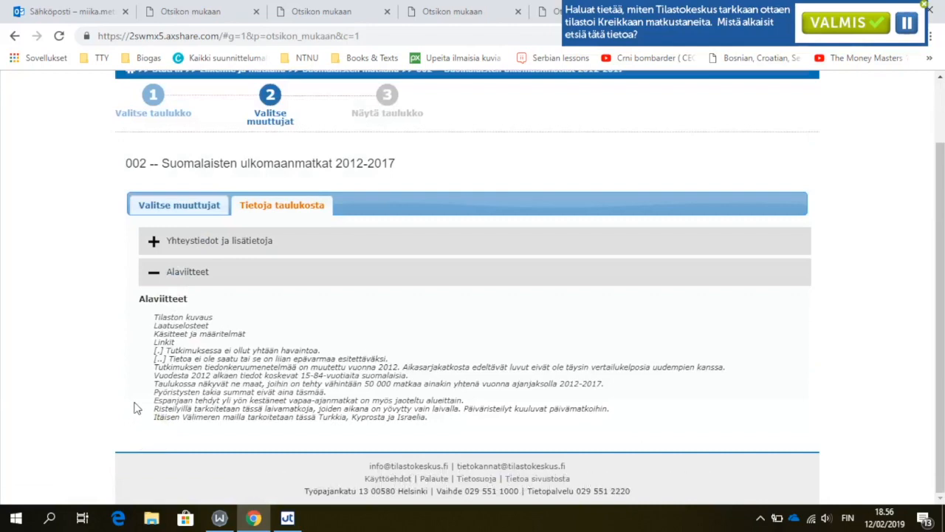
Step: Show the table for Kreikka, 2016, Ulkomaanmatkat yhteensä and travel group Yhteensä from the variable selection
click(206, 209)
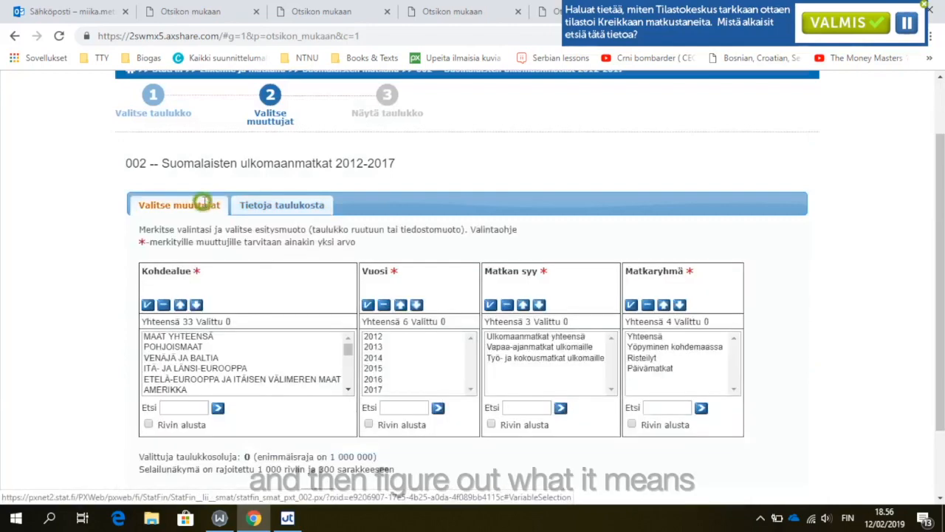
scroll(769, 310, down, 1)
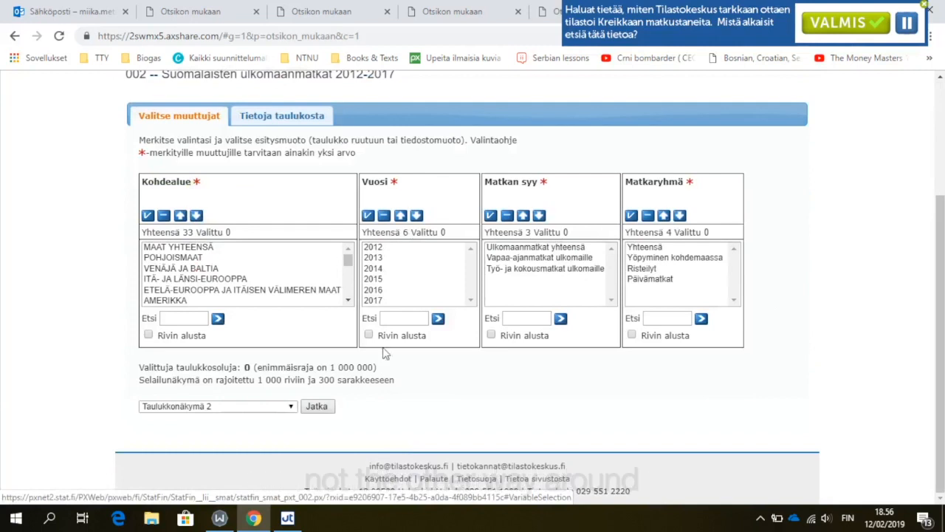
click(347, 300)
scroll(232, 294, down, 2)
click(178, 268)
click(399, 289)
click(535, 247)
click(657, 247)
click(316, 406)
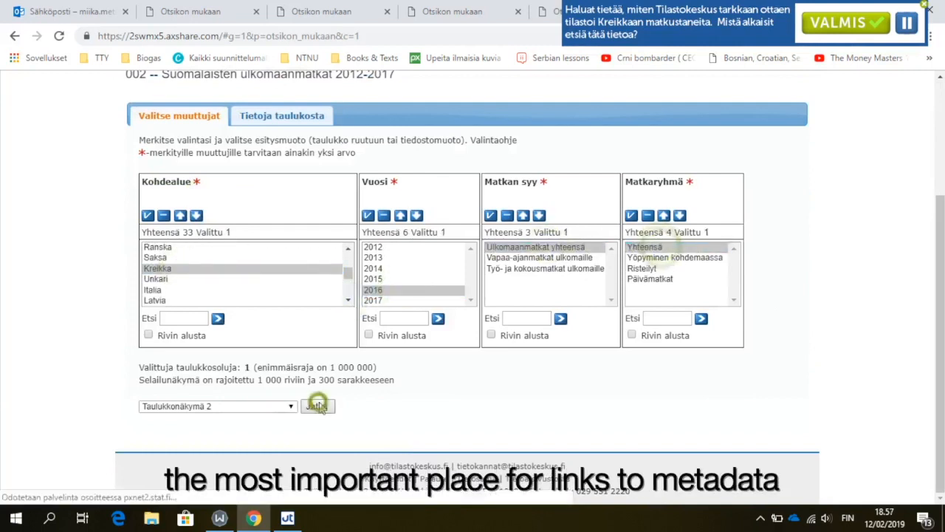
Step: Look through the Taulukon asetukset and Tallenna poiminta sections above the result table, leaving both collapsed
scroll(846, 296, down, 1)
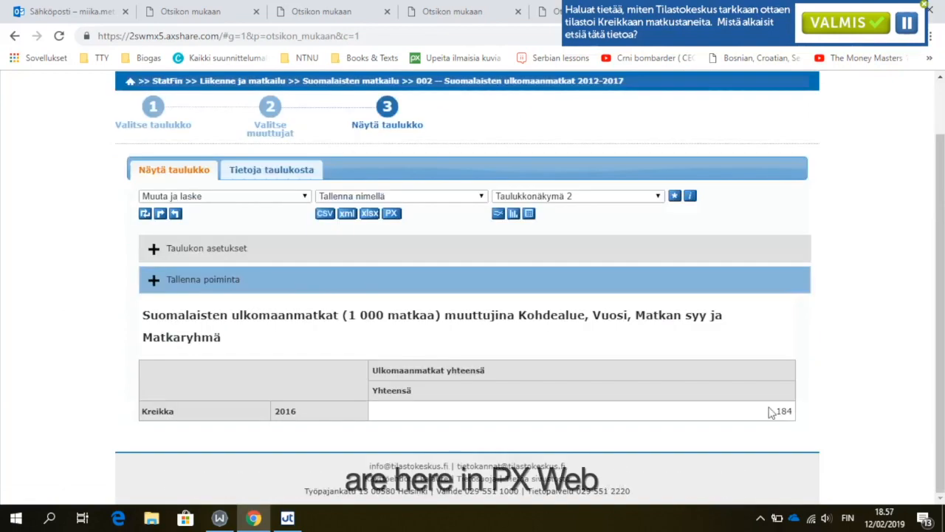
click(151, 248)
click(152, 418)
click(159, 275)
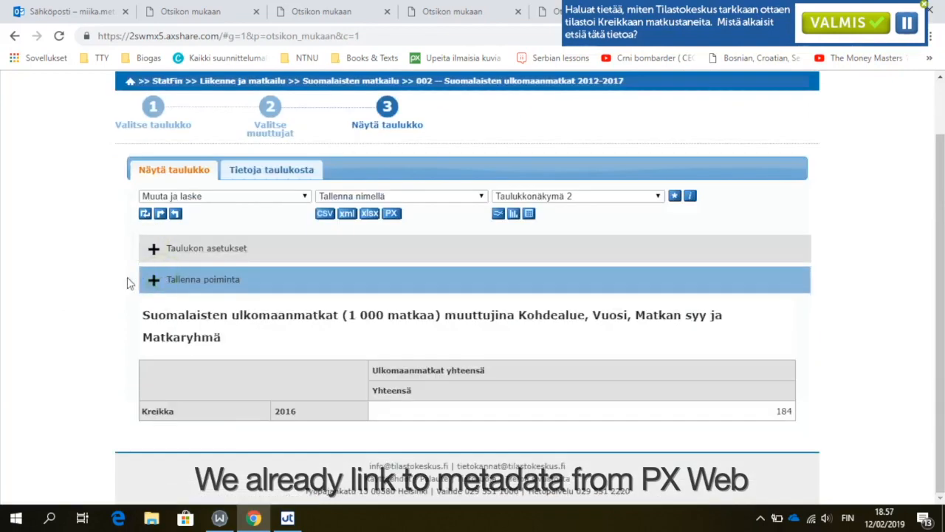
Step: Return to the variable selection and go up to the Suomalaisten matkailu table listing to look for background information
click(270, 141)
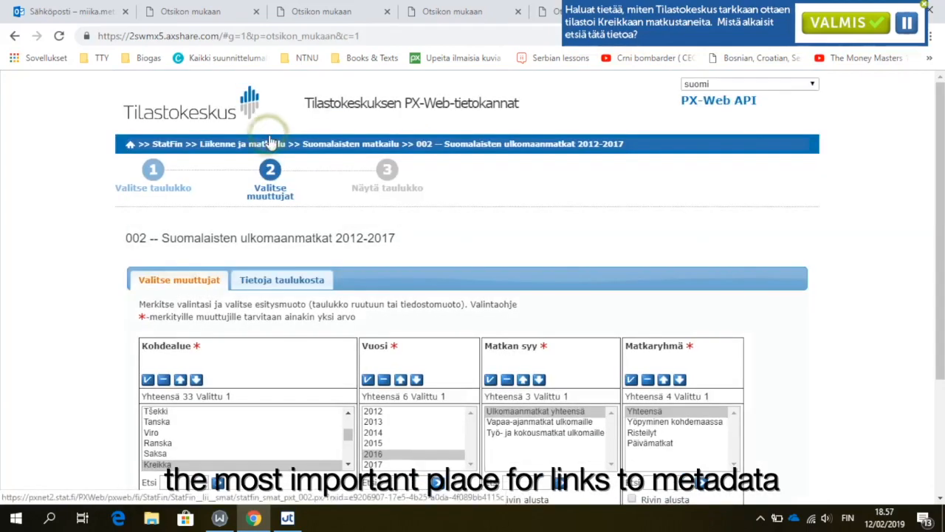
scroll(837, 239, down, 2)
scroll(837, 239, down, 1)
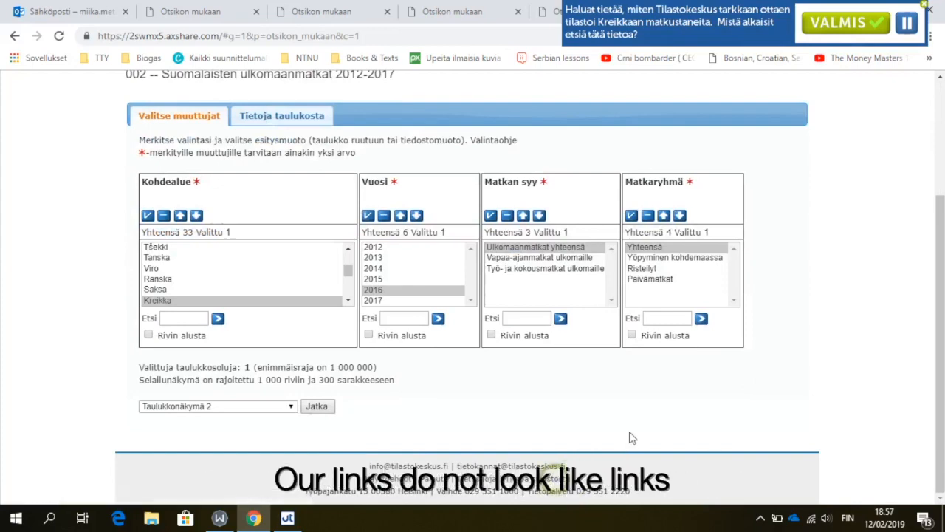
scroll(770, 398, up, 2)
scroll(769, 397, down, 2)
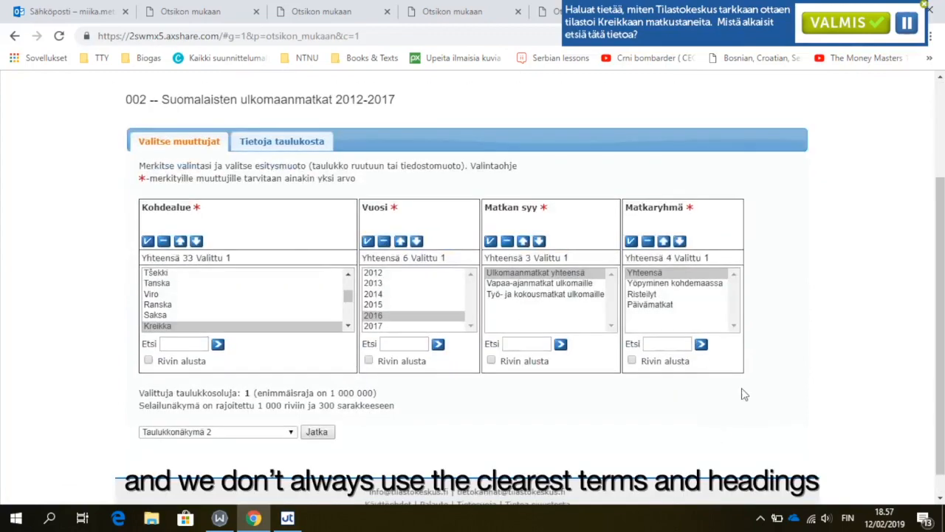
scroll(753, 397, up, 2)
click(344, 144)
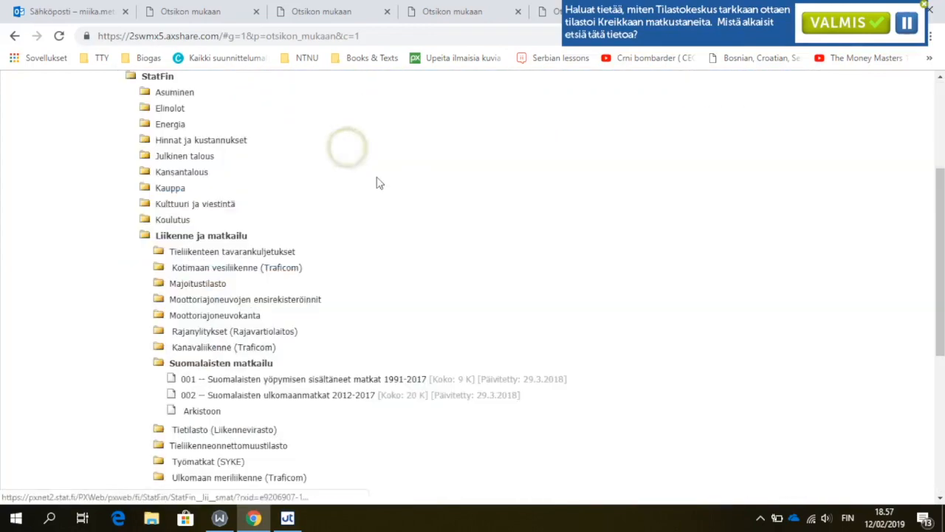
scroll(526, 340, down, 4)
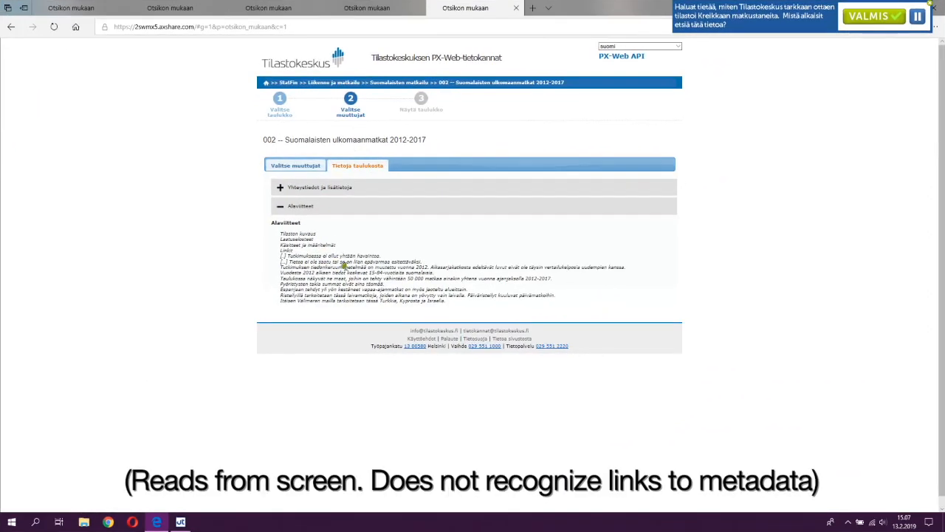
Step: Read the footnotes on the data collection method and table coverage, and return to the variable selection
drag(344, 267, 440, 273)
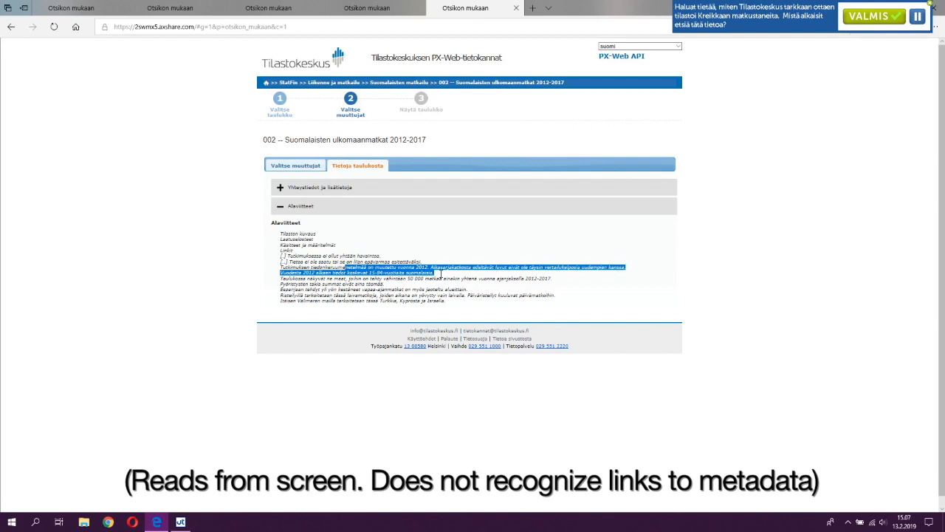
drag(441, 275, 468, 308)
click(468, 309)
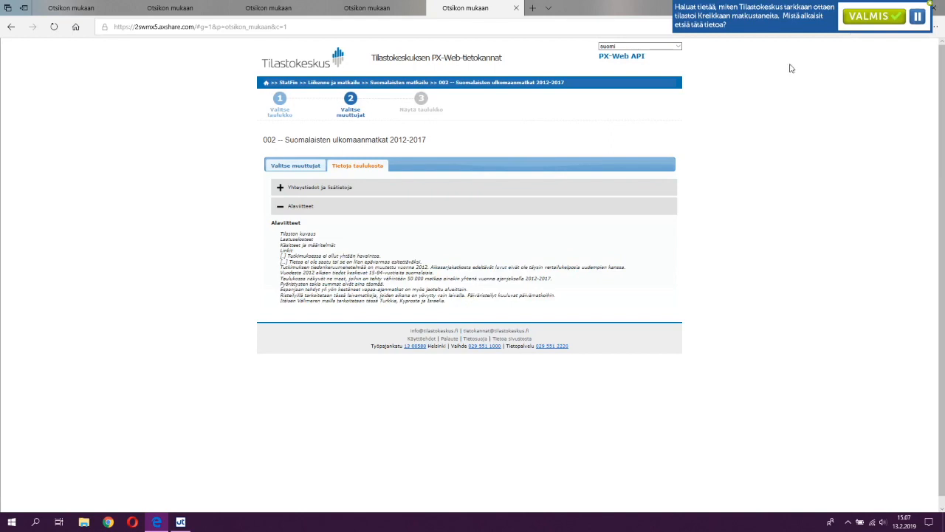
click(283, 173)
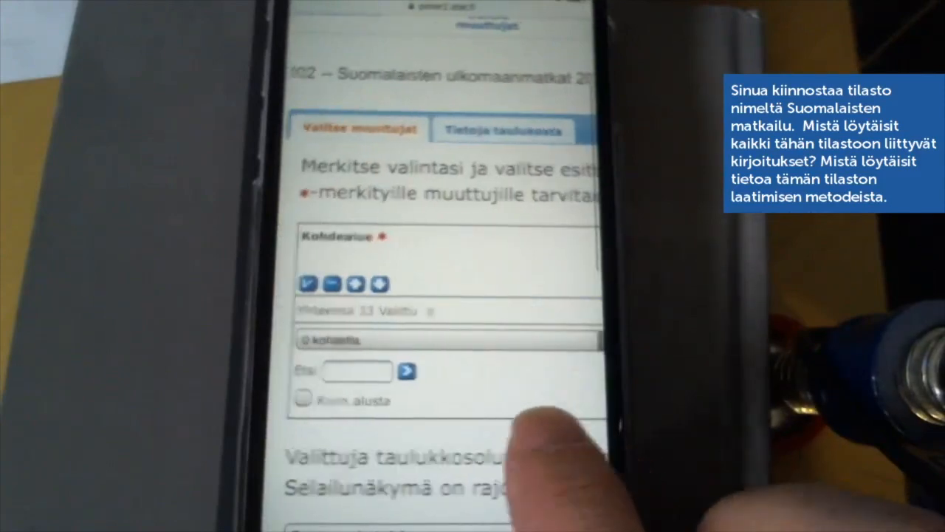
drag(569, 411, 443, 443)
drag(539, 412, 559, 422)
drag(443, 414, 557, 414)
drag(496, 411, 584, 417)
drag(517, 465, 550, 454)
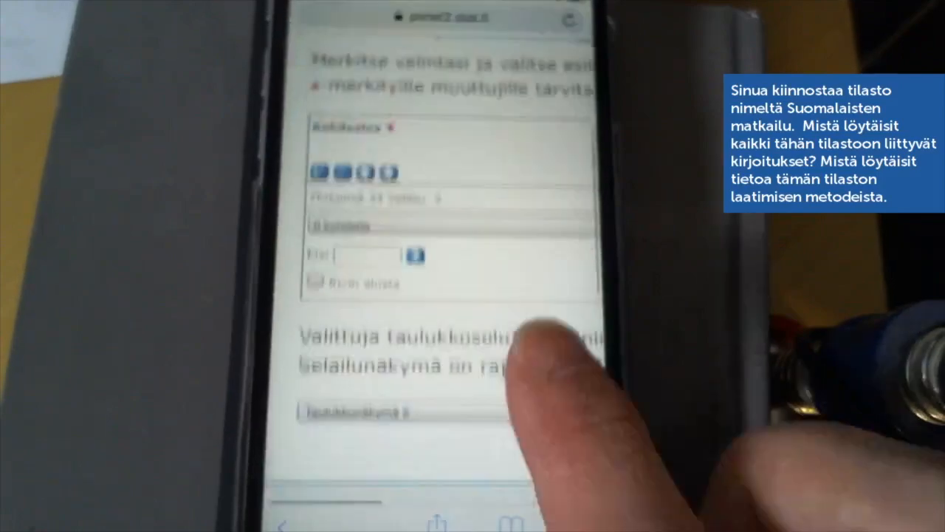
drag(553, 338, 559, 422)
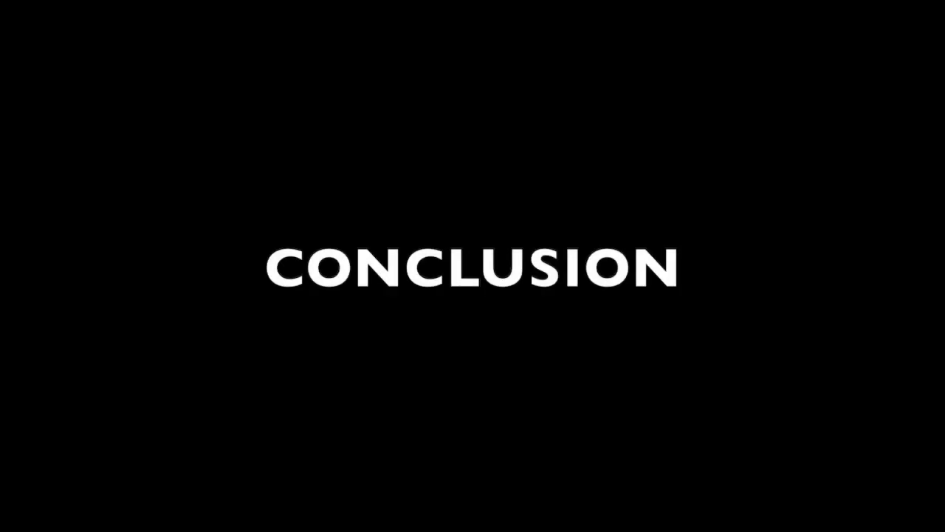